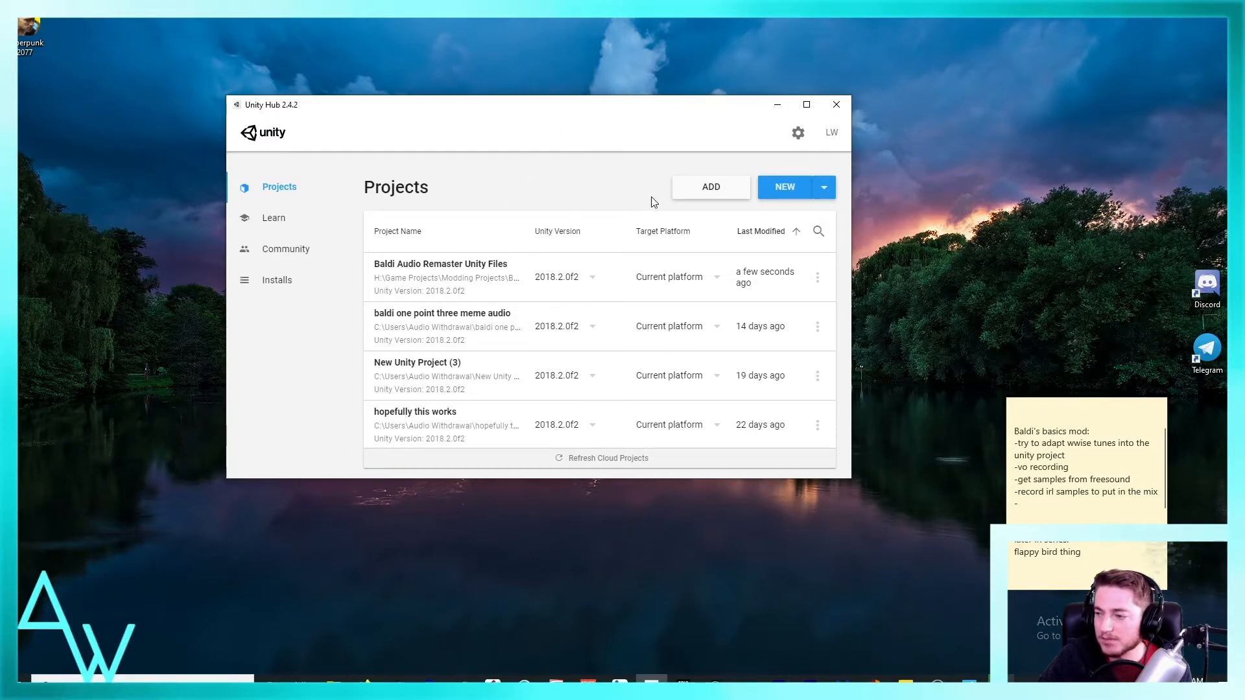
{"action": "scroll", "coordinate": [666, 367], "scroll_direction": "down", "scroll_amount": 5}
{"action": "scroll", "coordinate": [667, 370], "scroll_direction": "up", "scroll_amount": 5}
{"action": "scroll", "coordinate": [666, 370], "scroll_direction": "down", "scroll_amount": 5}
{"action": "scroll", "coordinate": [666, 383], "scroll_direction": "up", "scroll_amount": 5}
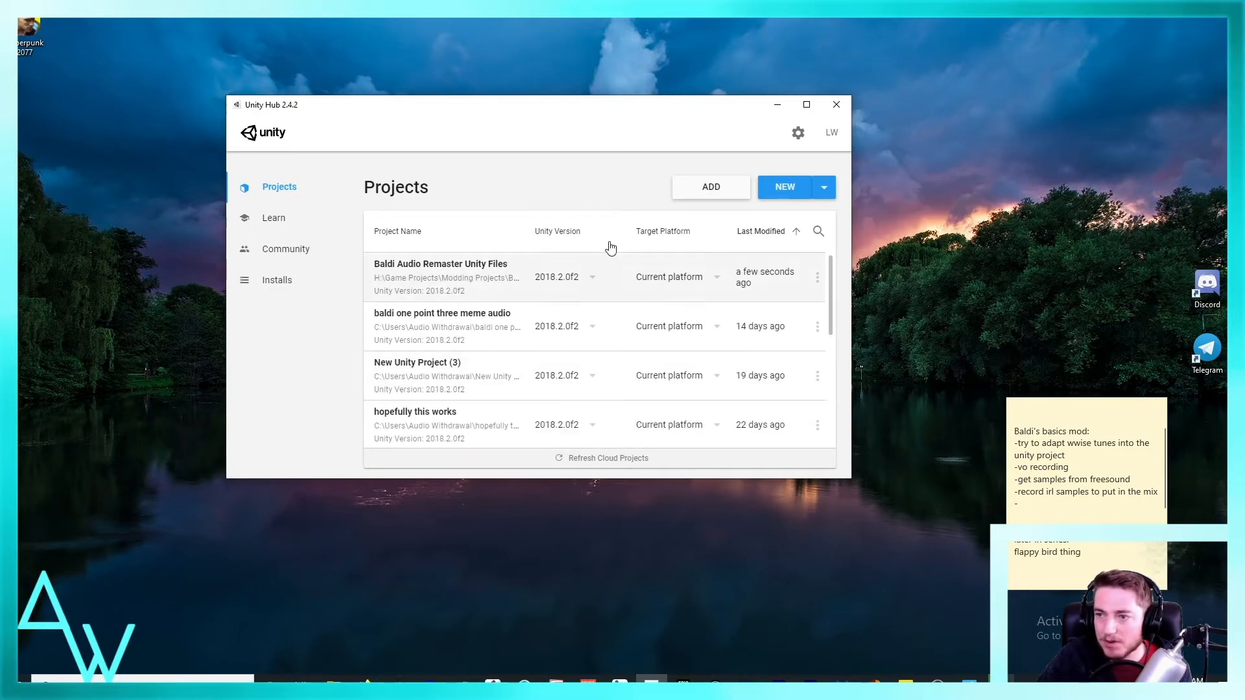
{"action": "left_click_drag", "start_coordinate": [498, 108], "coordinate": [499, 152]}
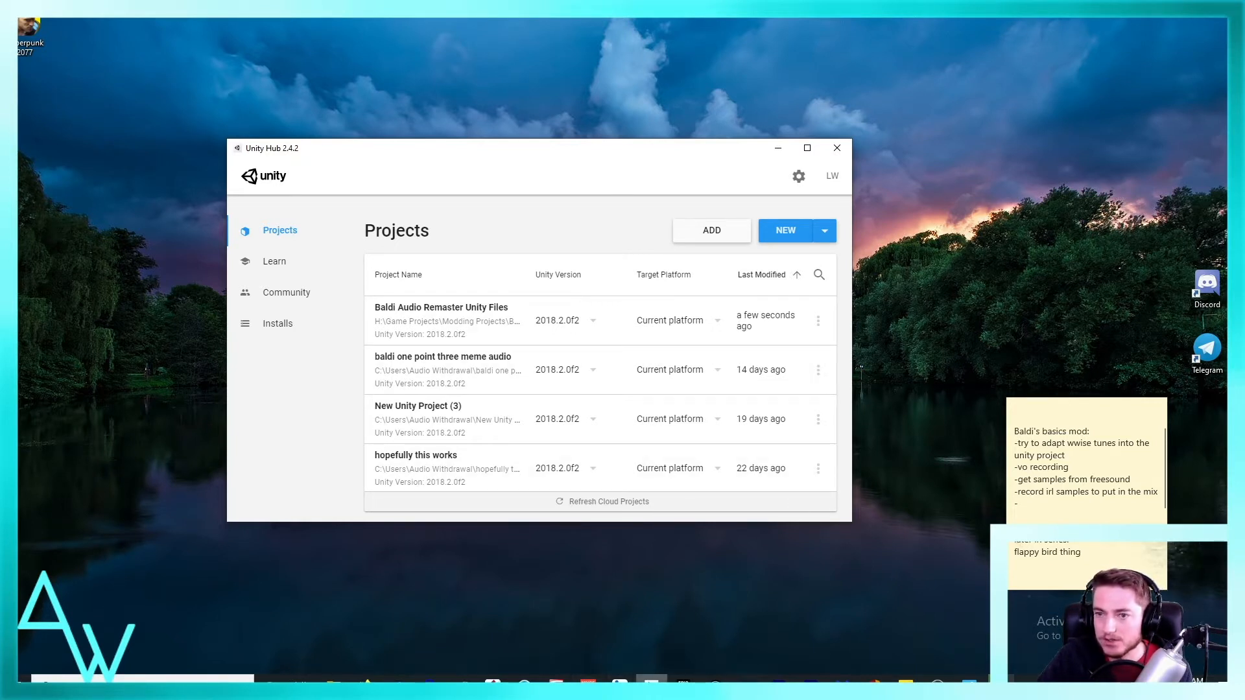
Step: Create a 3D Unity project named "new tut vid" in H:\Game Projects\Modding Projects
{"action": "left_click", "coordinate": [785, 231]}
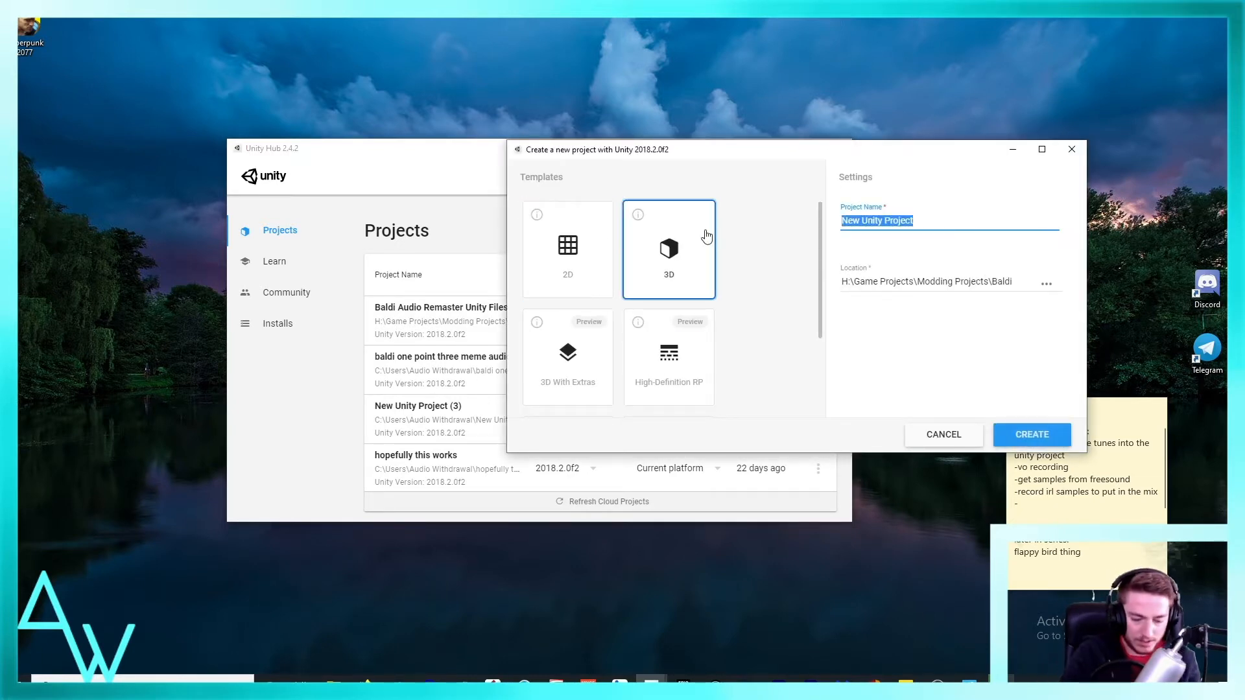
{"action": "type", "text": "new tut vid"}
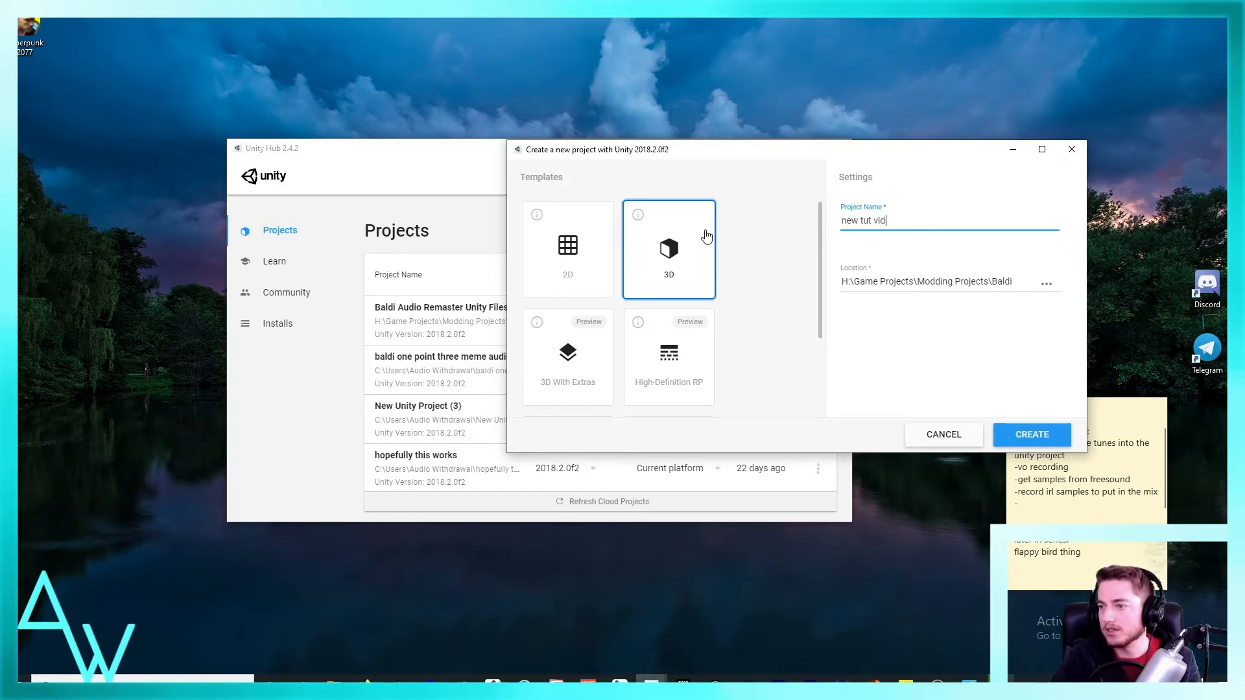
{"action": "left_click", "coordinate": [1046, 283]}
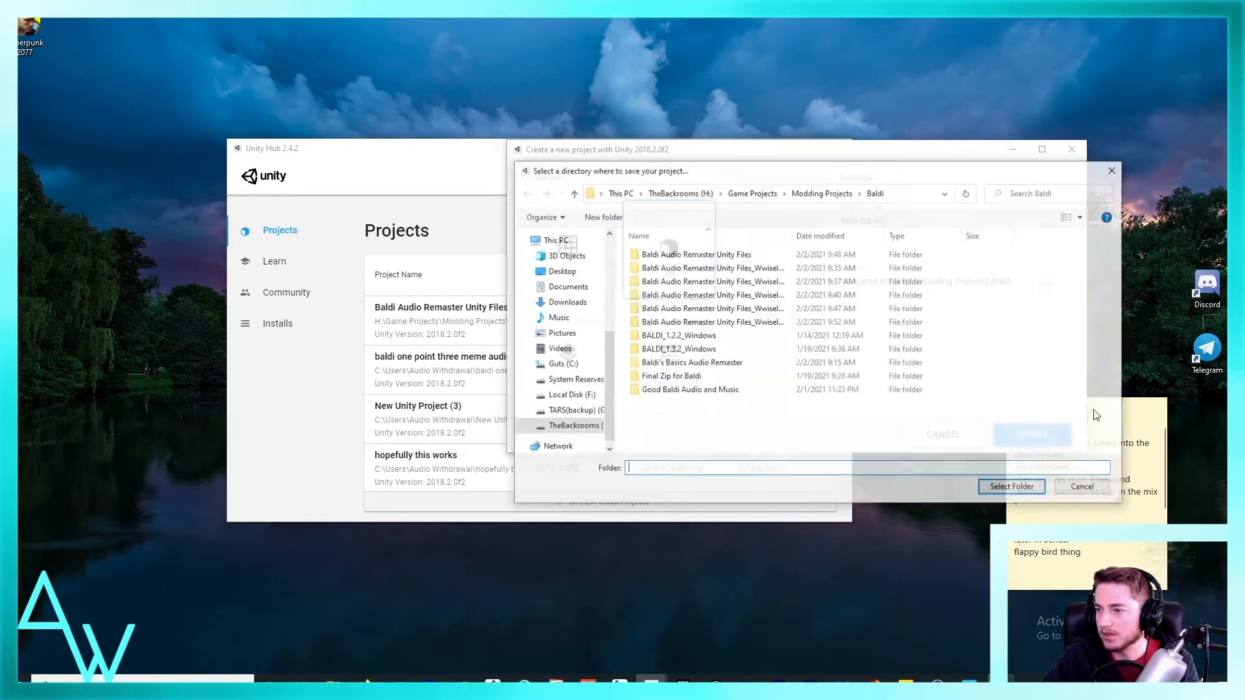
{"action": "left_click", "coordinate": [822, 191]}
{"action": "left_click", "coordinate": [1015, 488]}
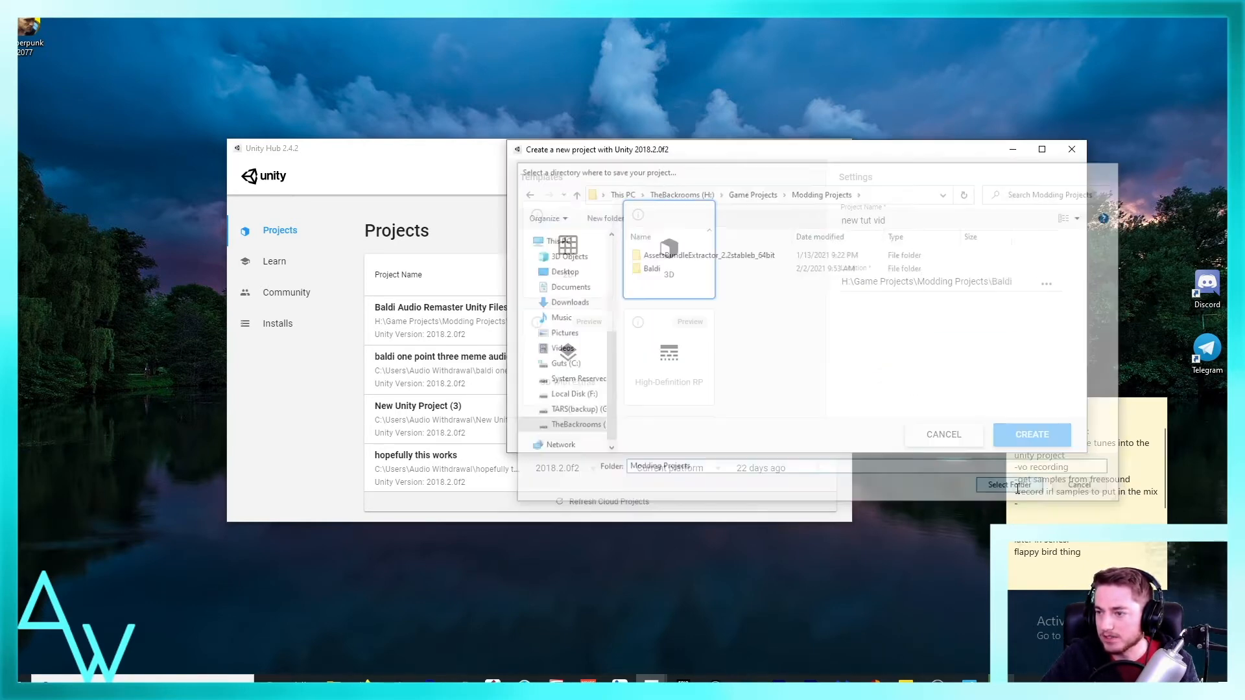
{"action": "left_click", "coordinate": [1041, 445]}
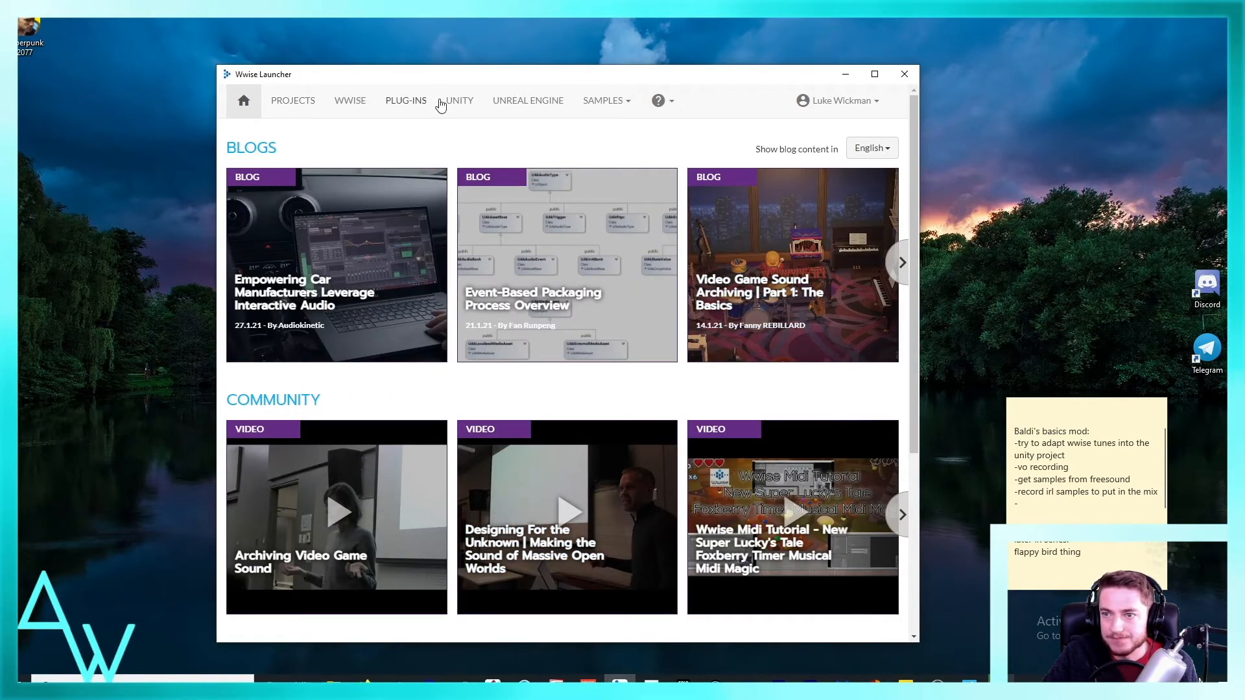
Step: Switch to Wwise Launcher and start setting up Wwise integration for the Unity project "new tut vid"
{"action": "left_click", "coordinate": [458, 111]}
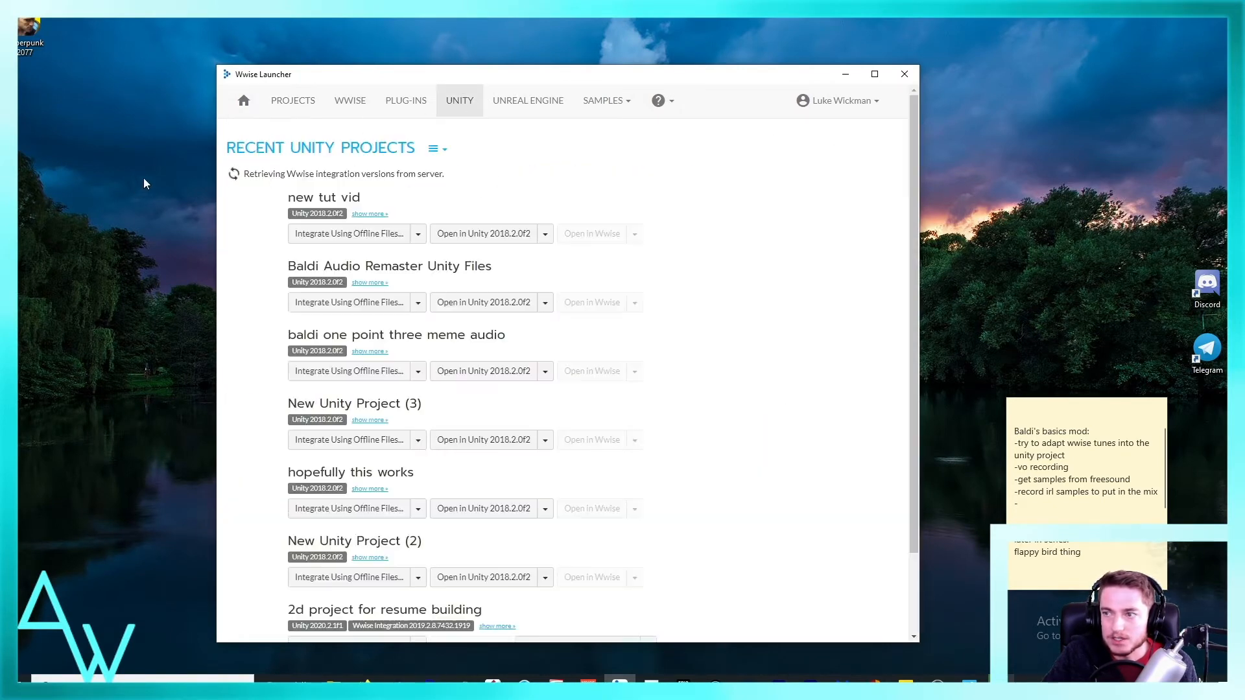
{"action": "left_click_drag", "start_coordinate": [372, 78], "coordinate": [416, 58]}
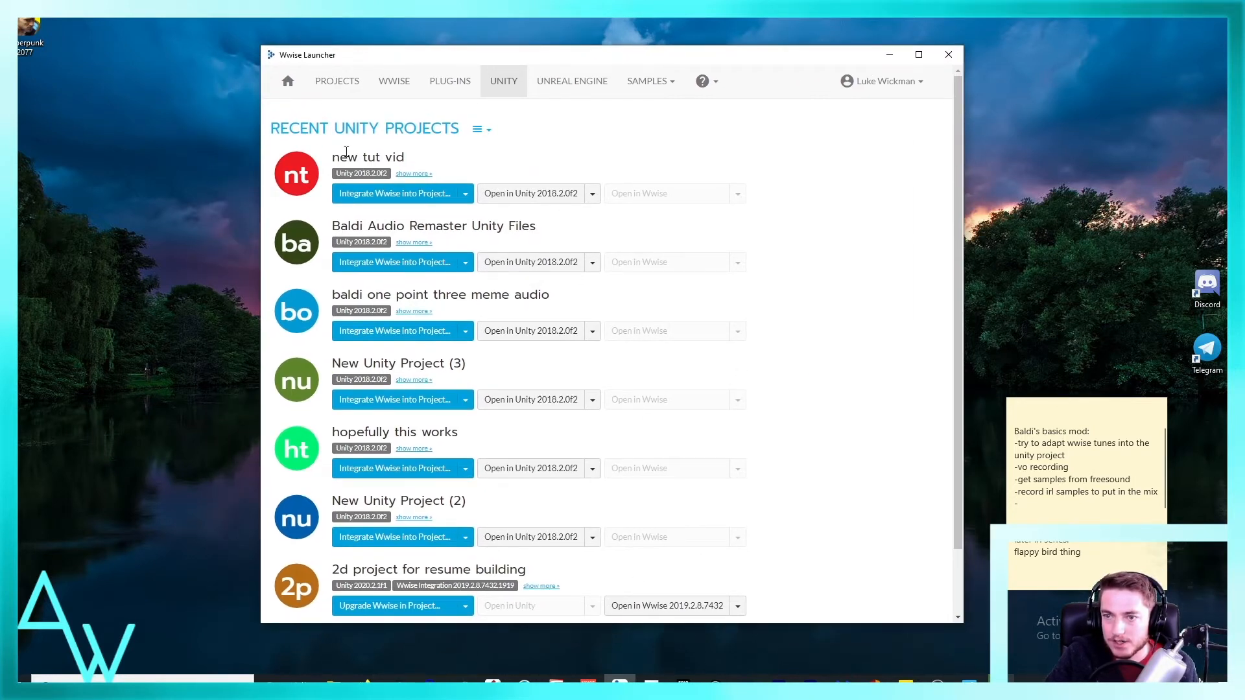
{"action": "triple_click", "coordinate": [374, 157]}
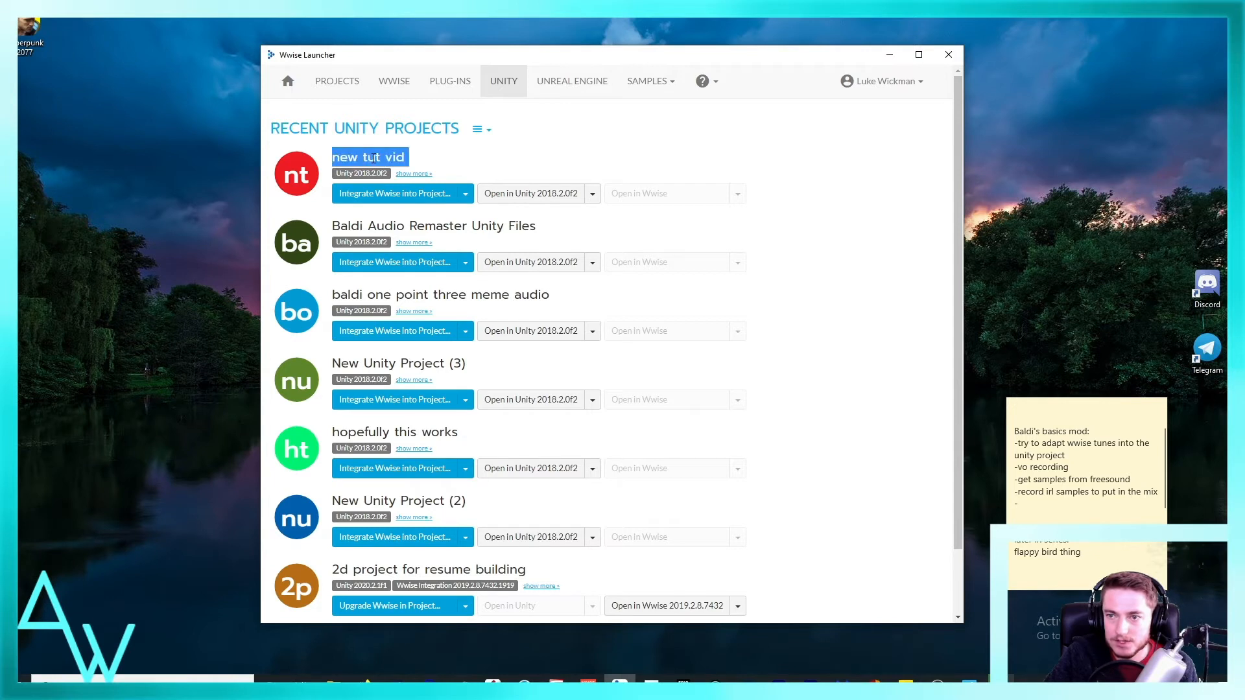
{"action": "left_click", "coordinate": [755, 204]}
{"action": "left_click", "coordinate": [441, 202]}
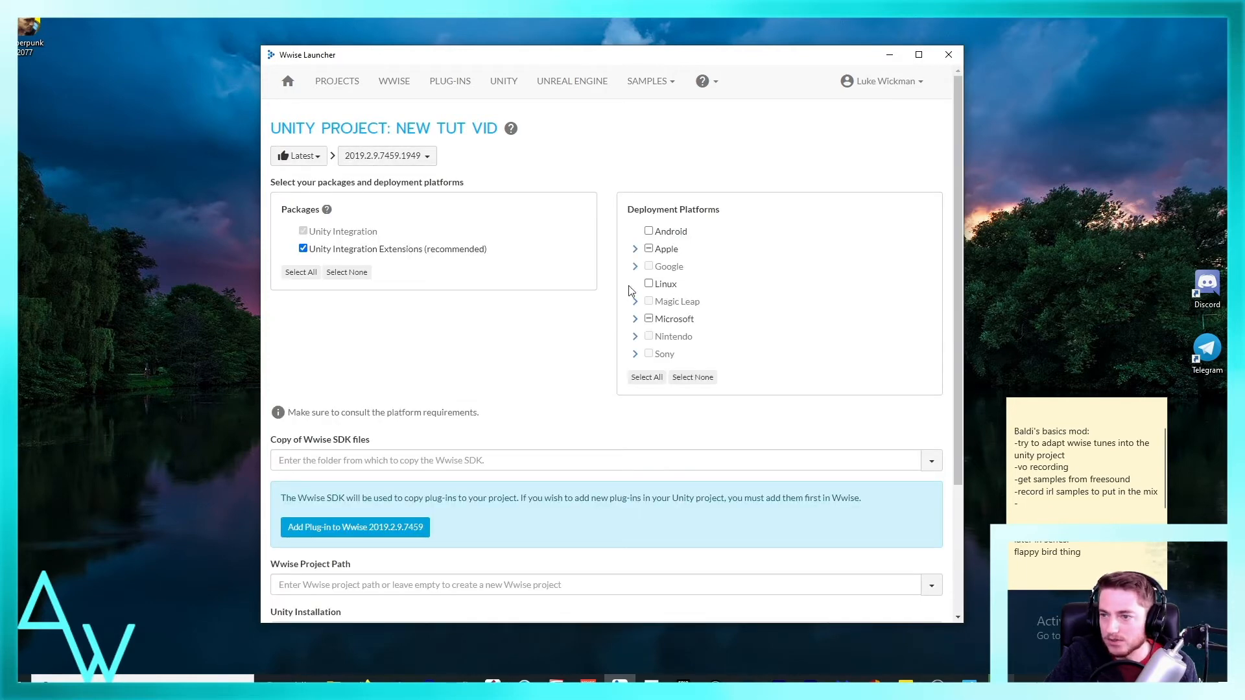
Step: Review the Microsoft and Apple deployment platform options and add Linux as a deployment platform
{"action": "left_click", "coordinate": [636, 319]}
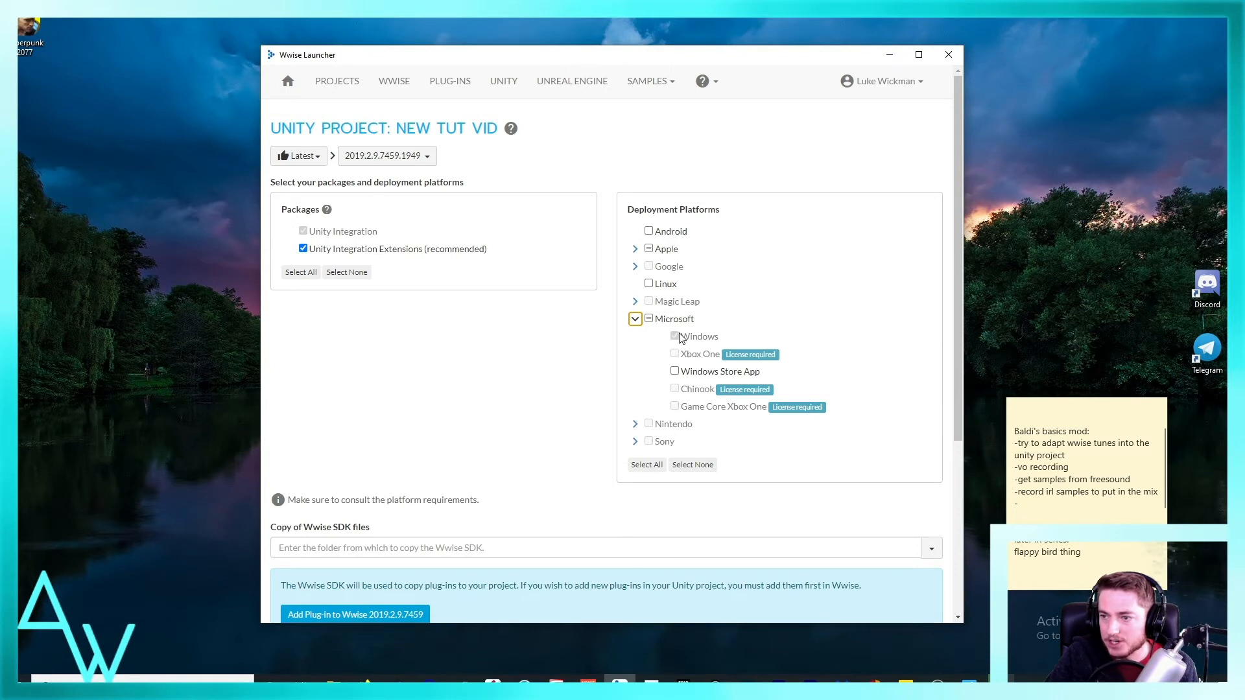
{"action": "left_click", "coordinate": [634, 251]}
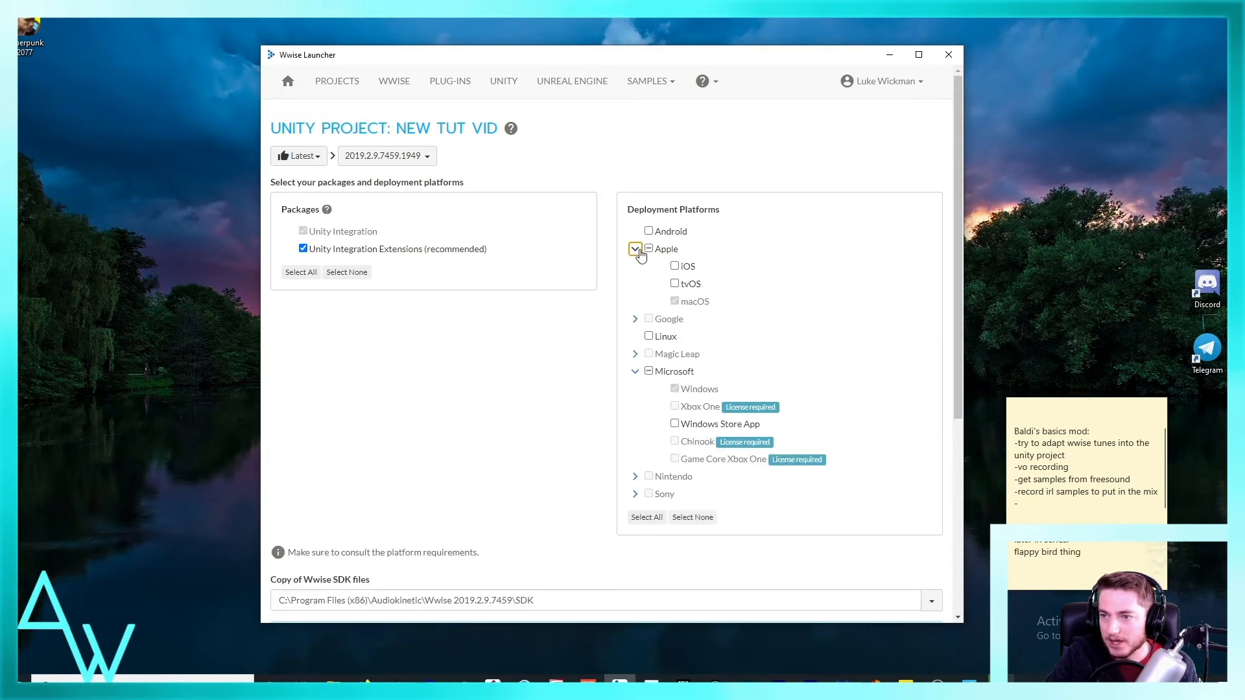
{"action": "left_click", "coordinate": [636, 250]}
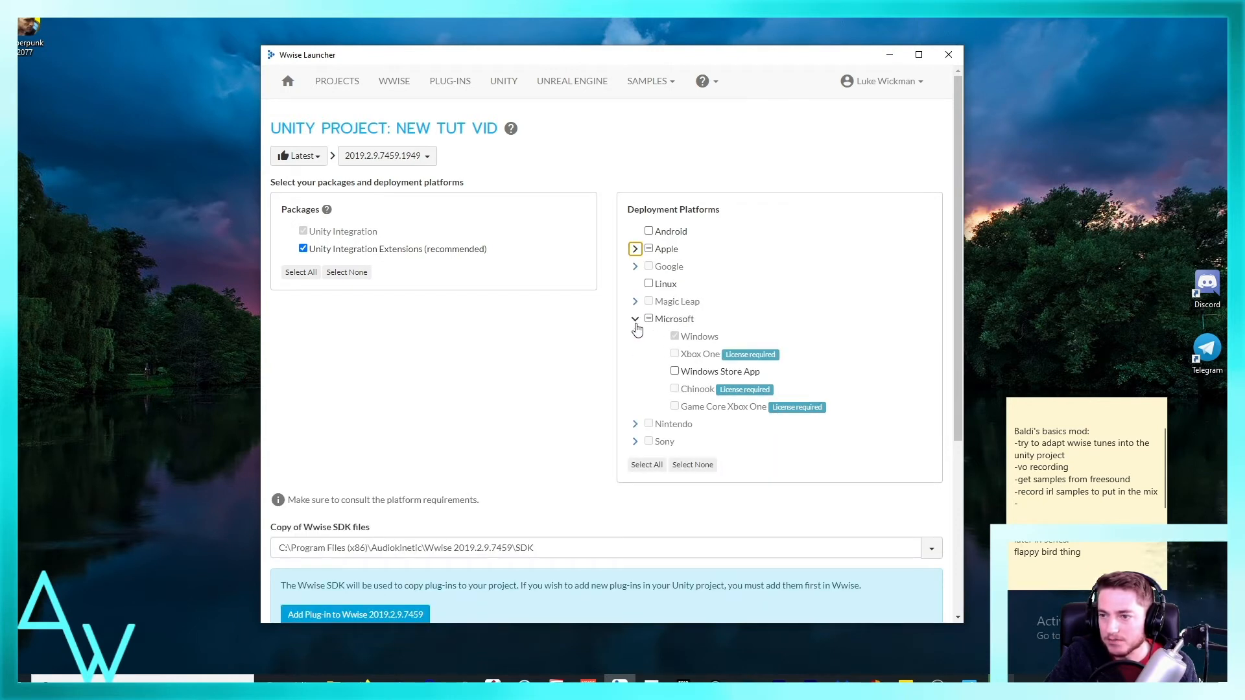
{"action": "left_click", "coordinate": [635, 319]}
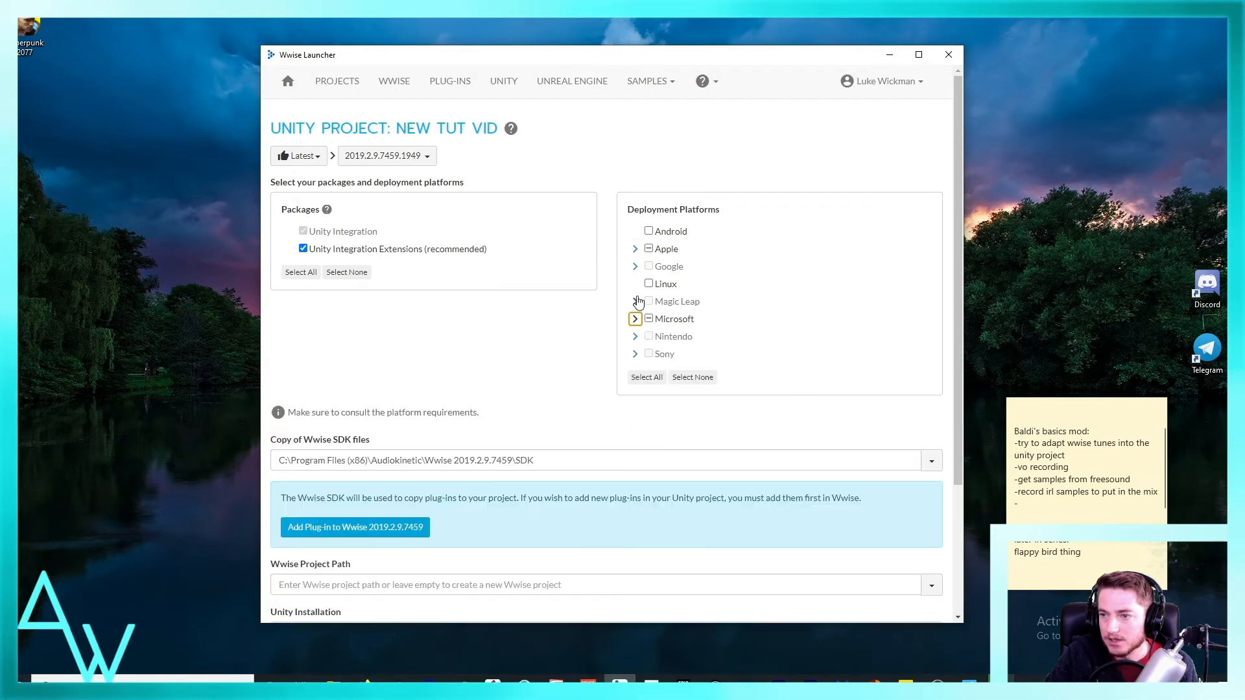
{"action": "left_click", "coordinate": [649, 233]}
{"action": "left_click", "coordinate": [648, 285]}
Step: Set the Wwise project path to the existing "2d project for resume building_WwiseProject.wproj"
{"action": "scroll", "coordinate": [739, 300], "scroll_direction": "down", "scroll_amount": 2}
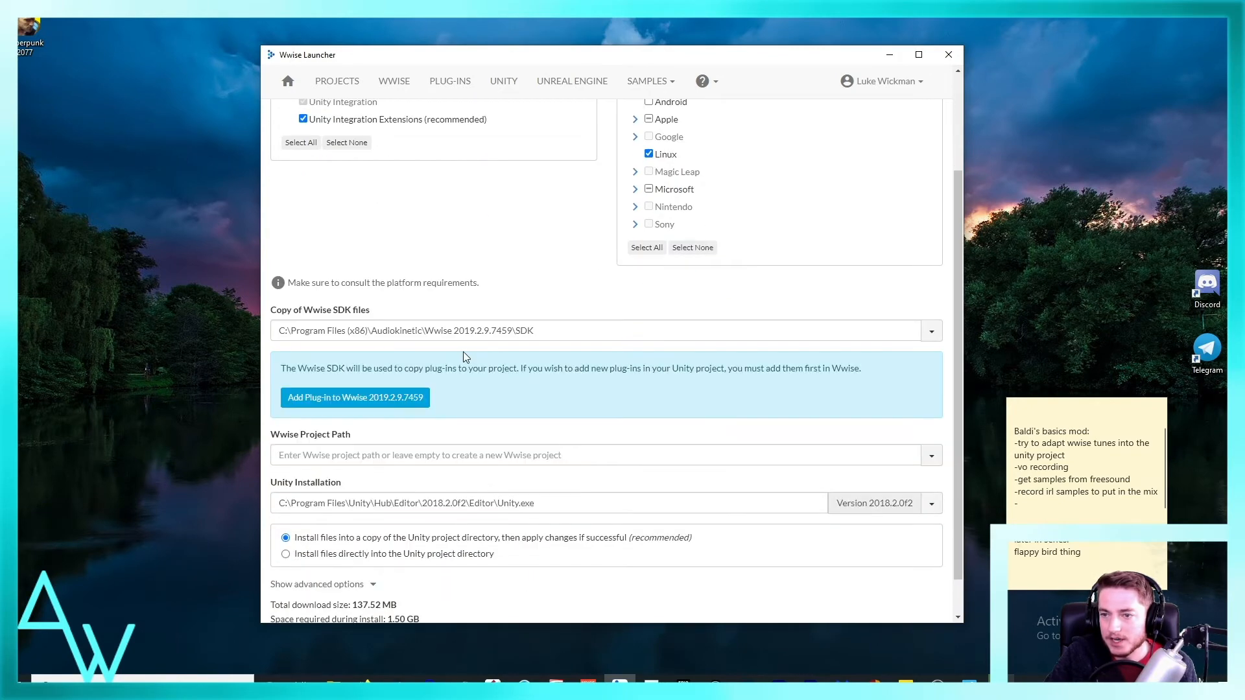
{"action": "scroll", "coordinate": [463, 358], "scroll_direction": "down", "scroll_amount": 1}
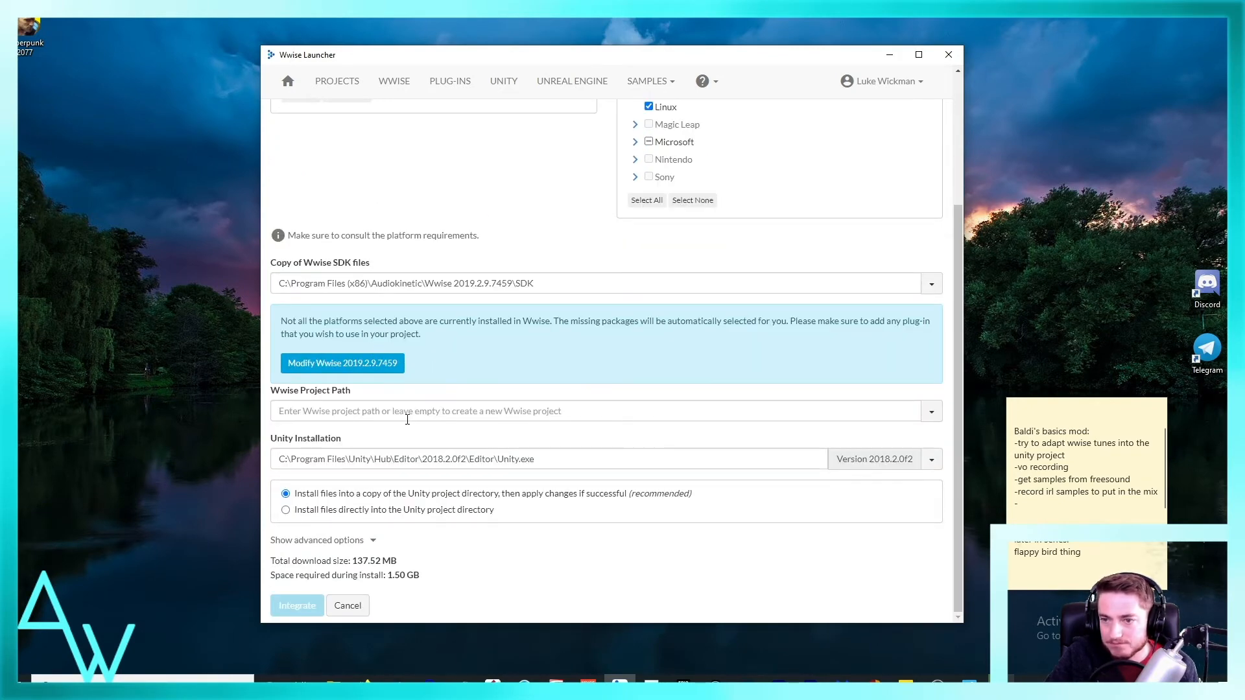
{"action": "left_click", "coordinate": [931, 412]}
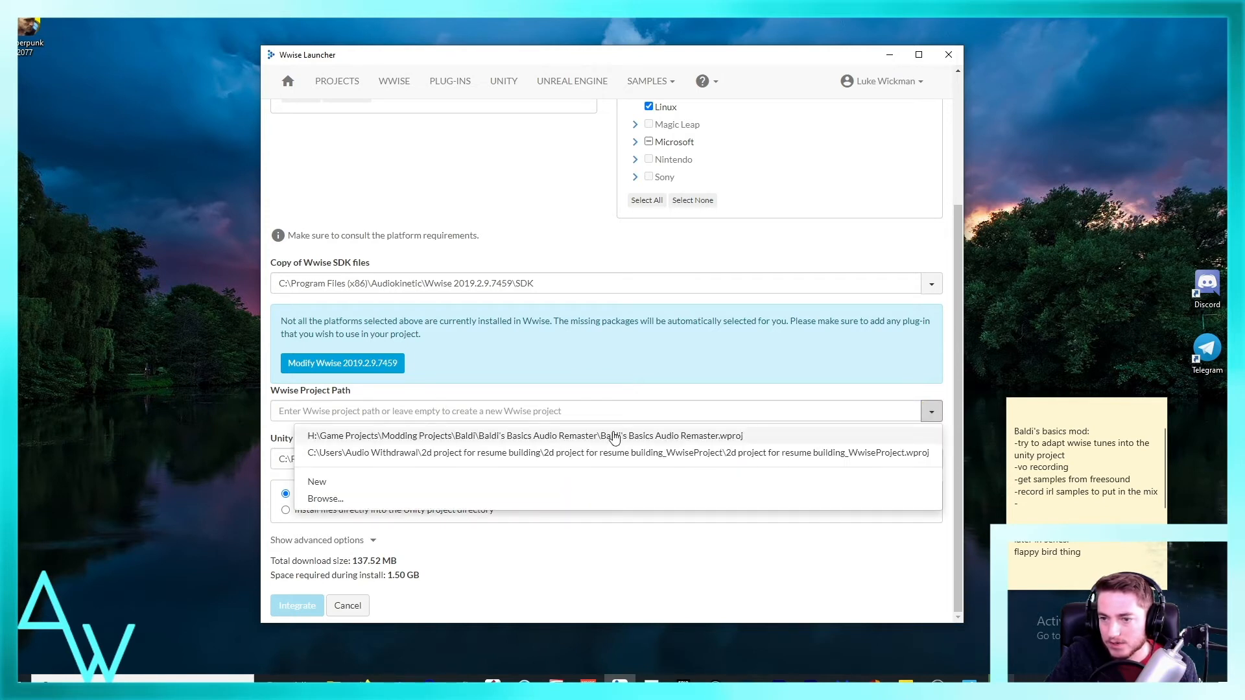
{"action": "left_click", "coordinate": [500, 437]}
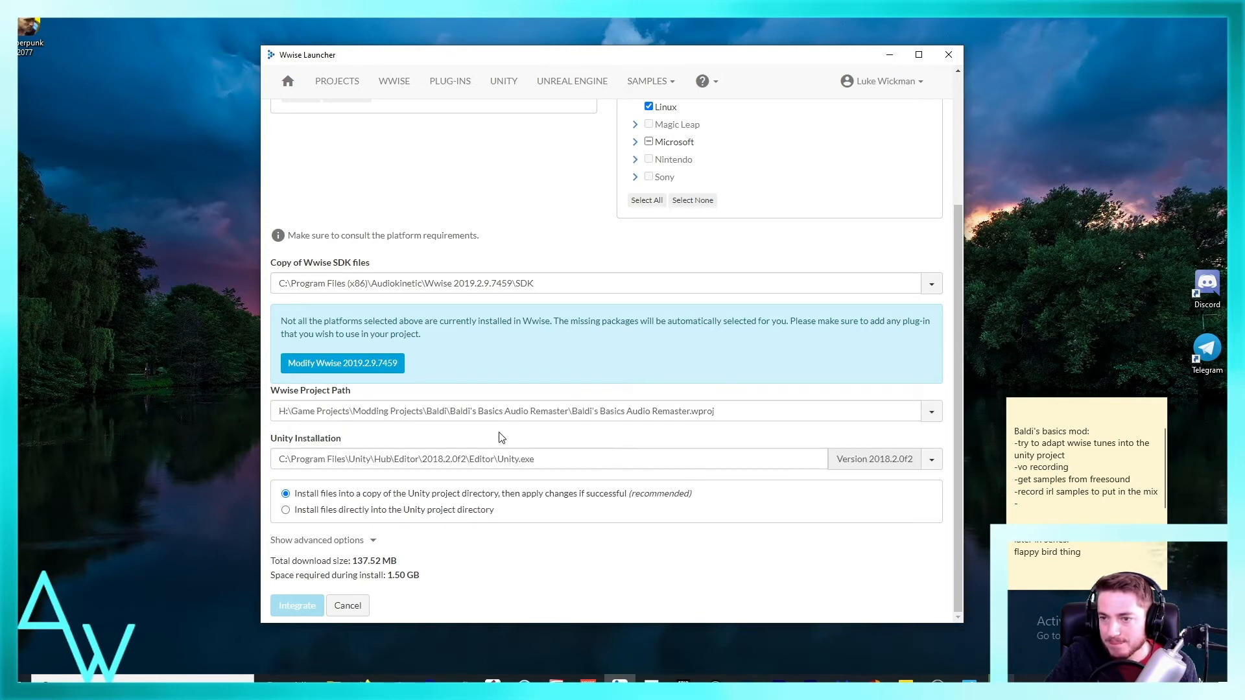
{"action": "left_click", "coordinate": [931, 411]}
{"action": "left_click", "coordinate": [408, 491]}
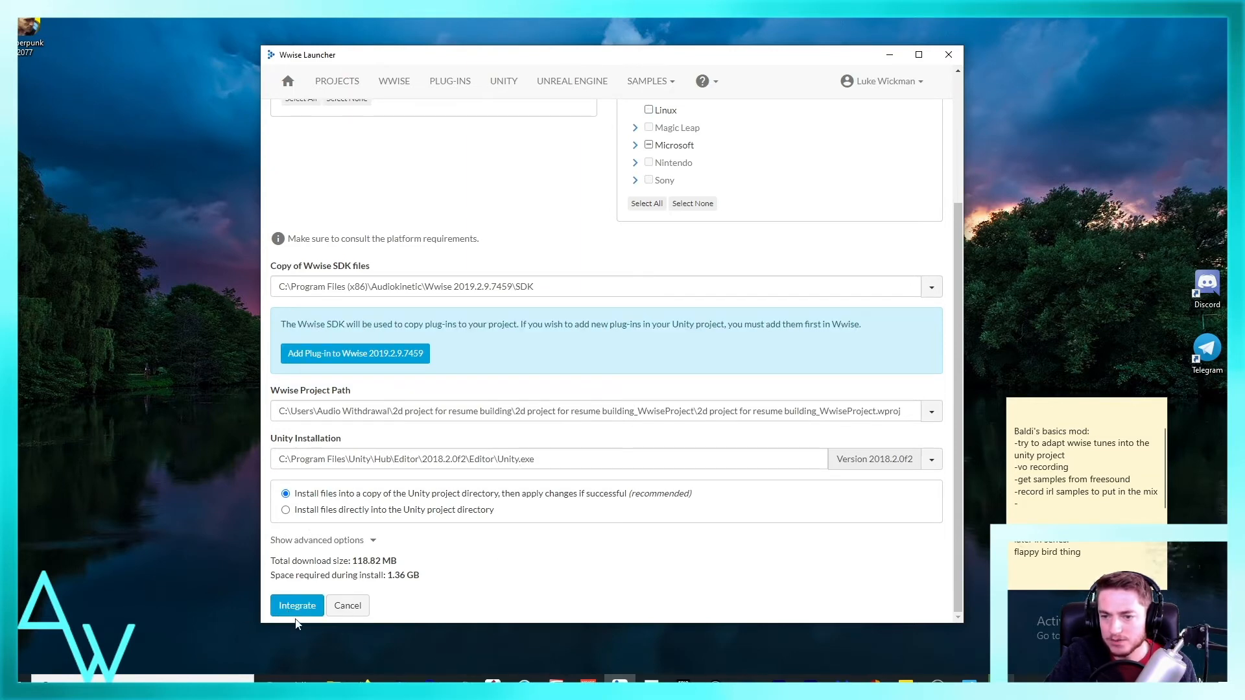
Step: Include the recommended Unity Integration Extensions package and try to integrate Wwise into "new tut vid"
{"action": "scroll", "coordinate": [342, 301], "scroll_direction": "up", "scroll_amount": 3}
{"action": "scroll", "coordinate": [528, 391], "scroll_direction": "down", "scroll_amount": 5}
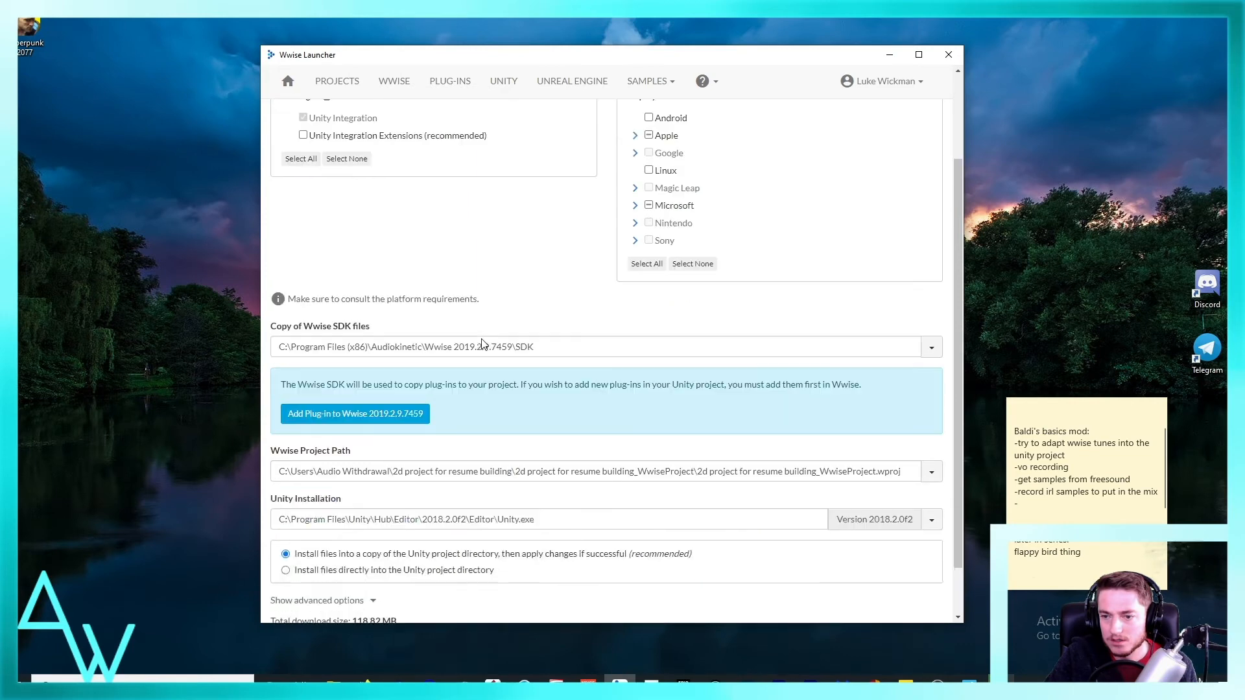
{"action": "scroll", "coordinate": [331, 271], "scroll_direction": "up", "scroll_amount": 5}
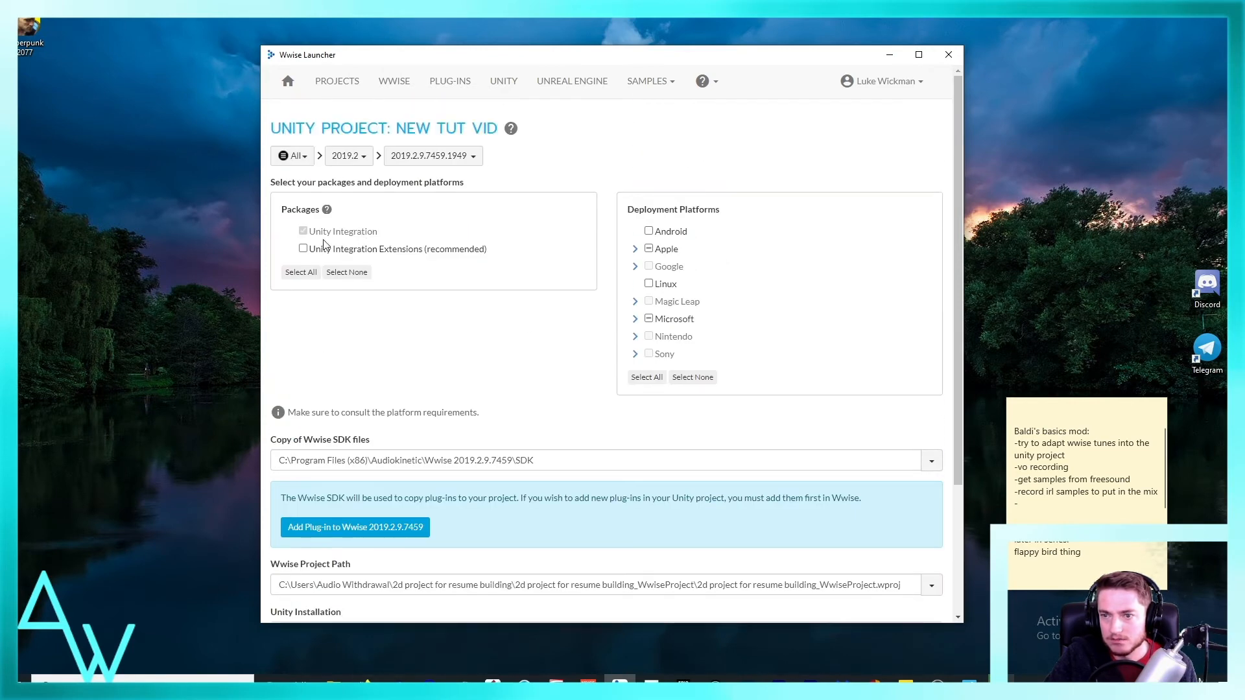
{"action": "left_click", "coordinate": [303, 249]}
{"action": "scroll", "coordinate": [466, 274], "scroll_direction": "down", "scroll_amount": 5}
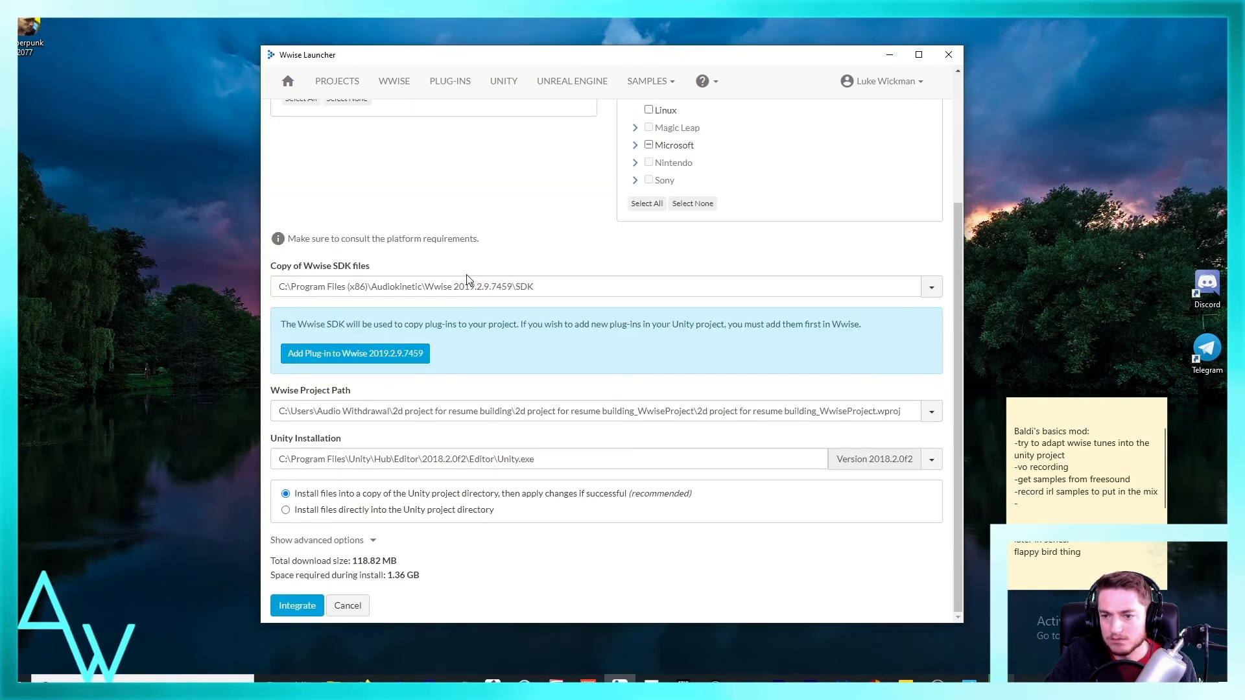
{"action": "scroll", "coordinate": [465, 274], "scroll_direction": "up", "scroll_amount": 2}
{"action": "scroll", "coordinate": [466, 275], "scroll_direction": "down", "scroll_amount": 2}
{"action": "left_click", "coordinate": [297, 605]}
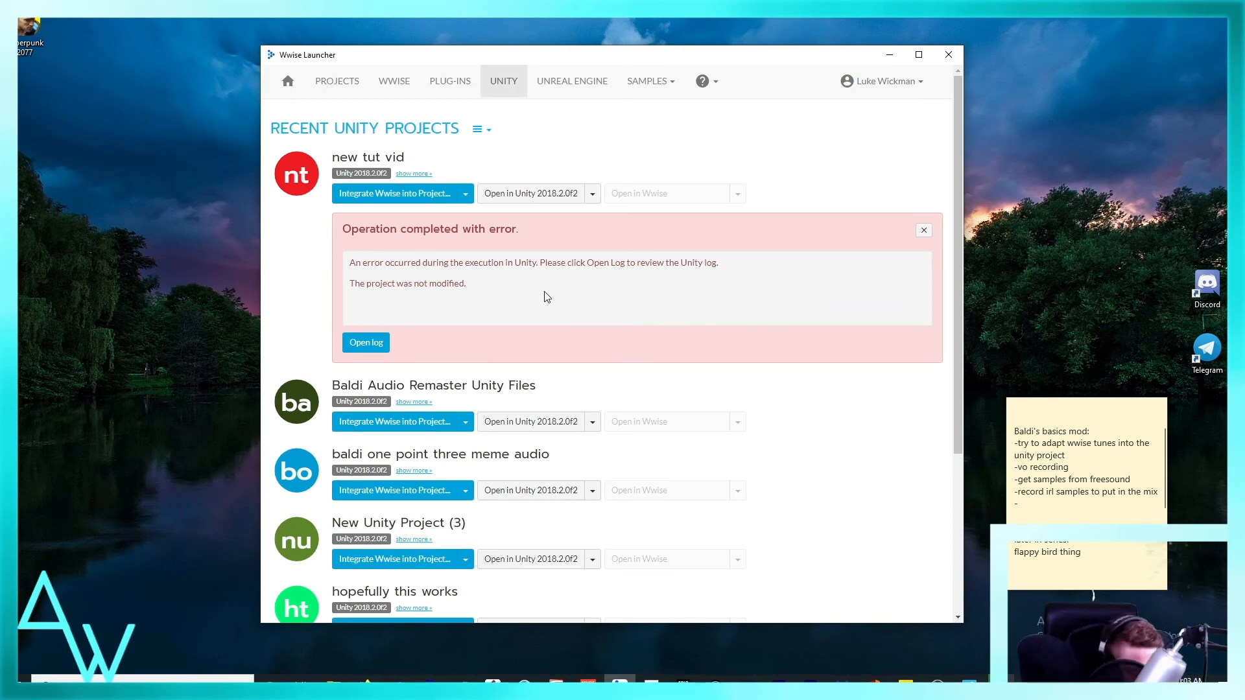
Step: Read the integration result message for "new tut vid" and open its log
{"action": "double_click", "coordinate": [484, 263]}
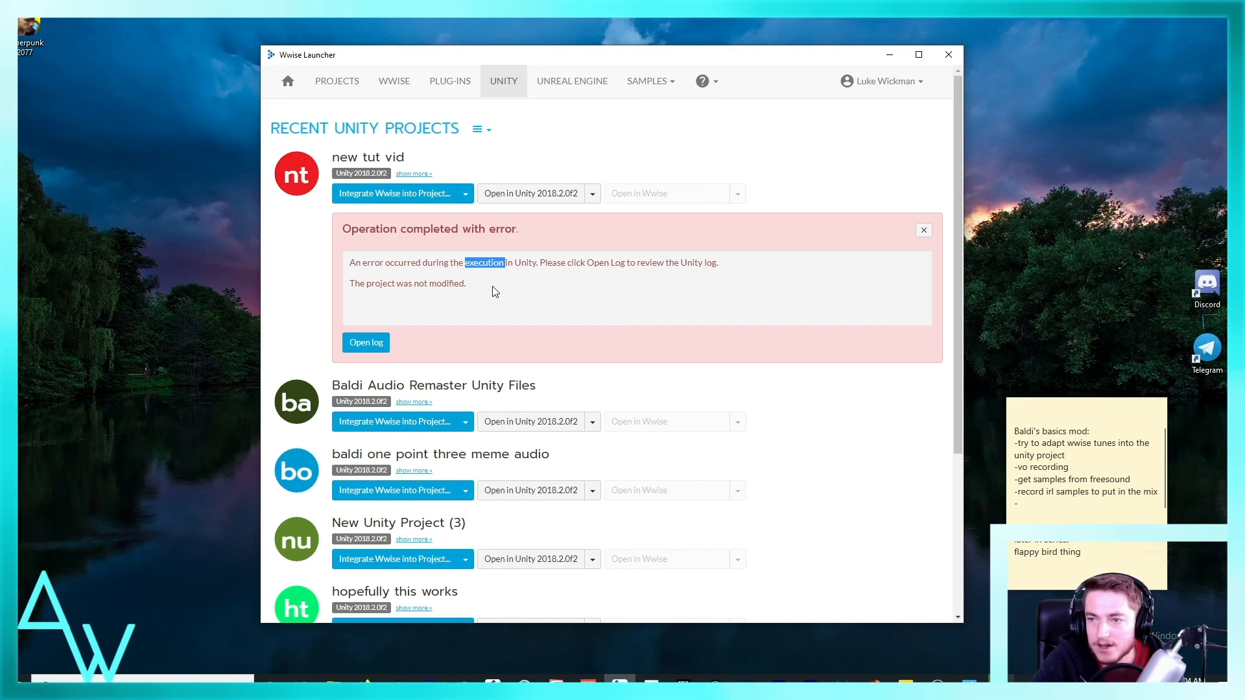
{"action": "triple_click", "coordinate": [435, 262]}
{"action": "left_click", "coordinate": [382, 345]}
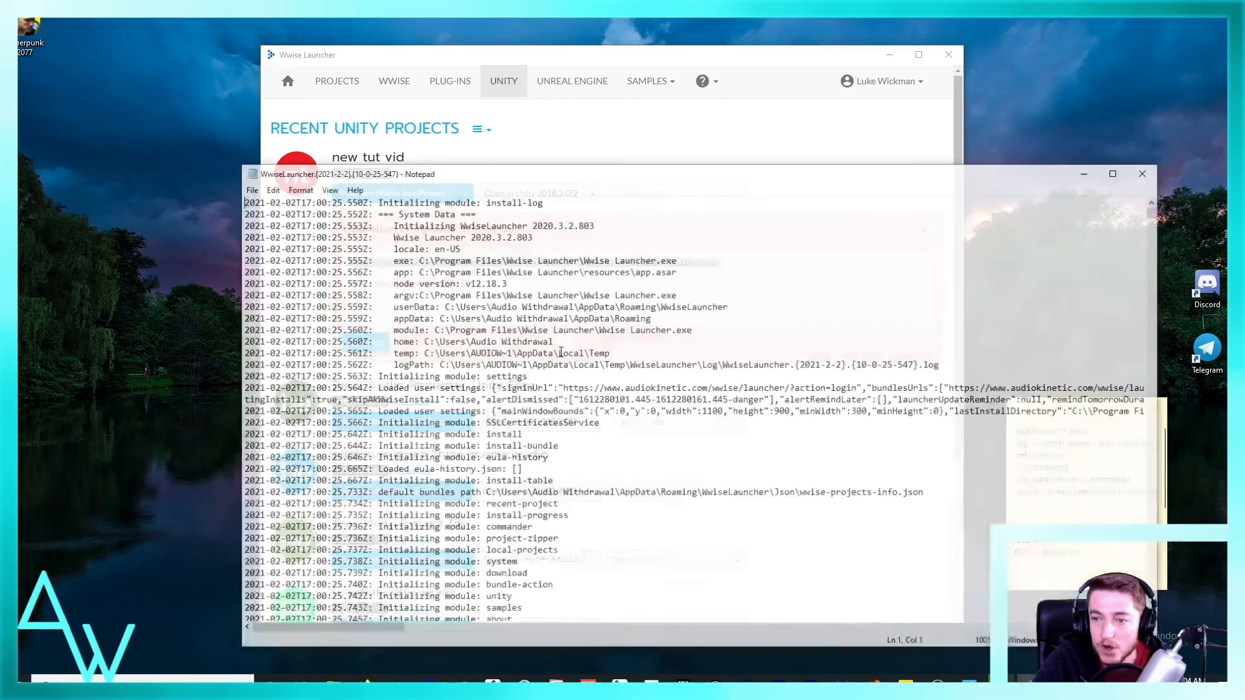